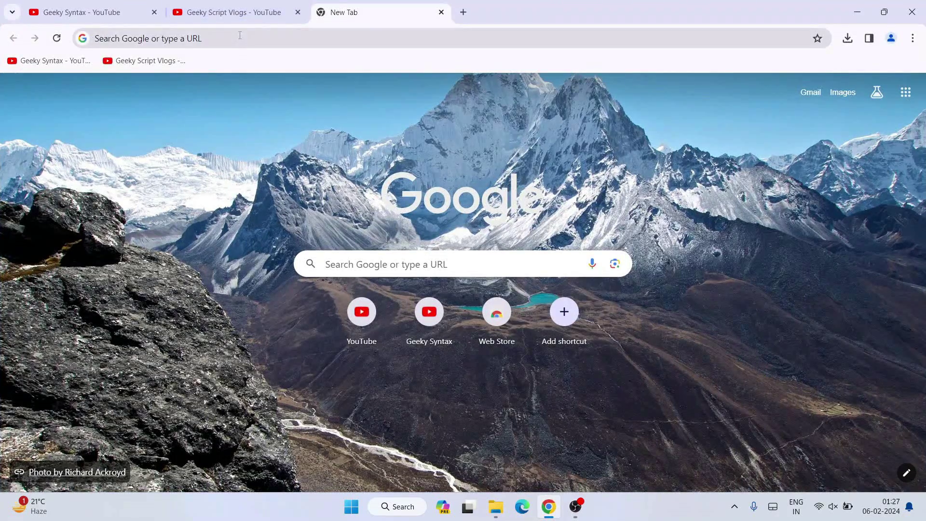
# Search Google for 'nodejs download' and open the official Node.js download result
pyautogui.click(240, 37)
pyautogui.write('nodejs')
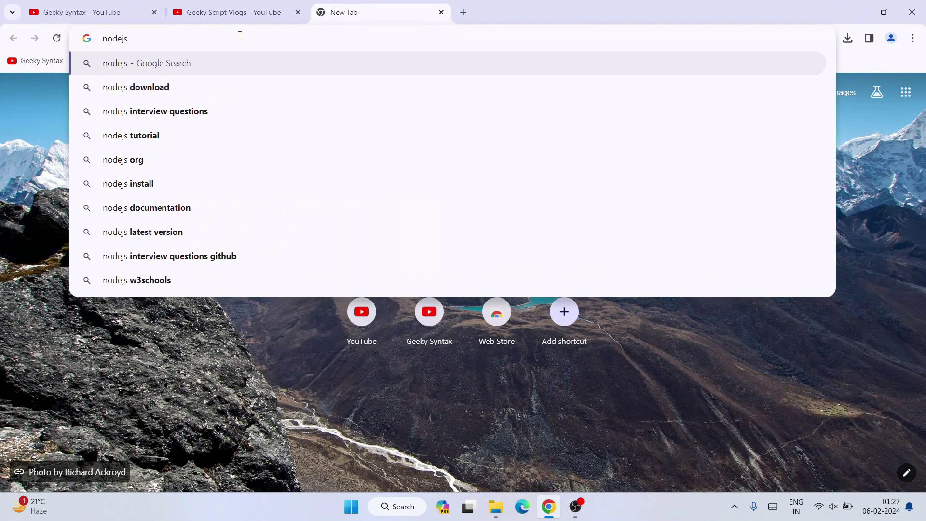
pyautogui.press('Down')
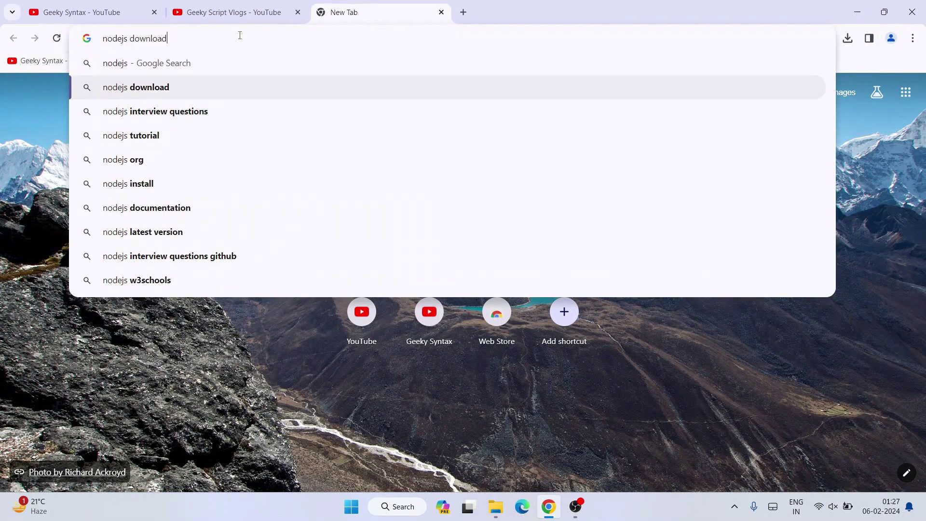
pyautogui.press('Return')
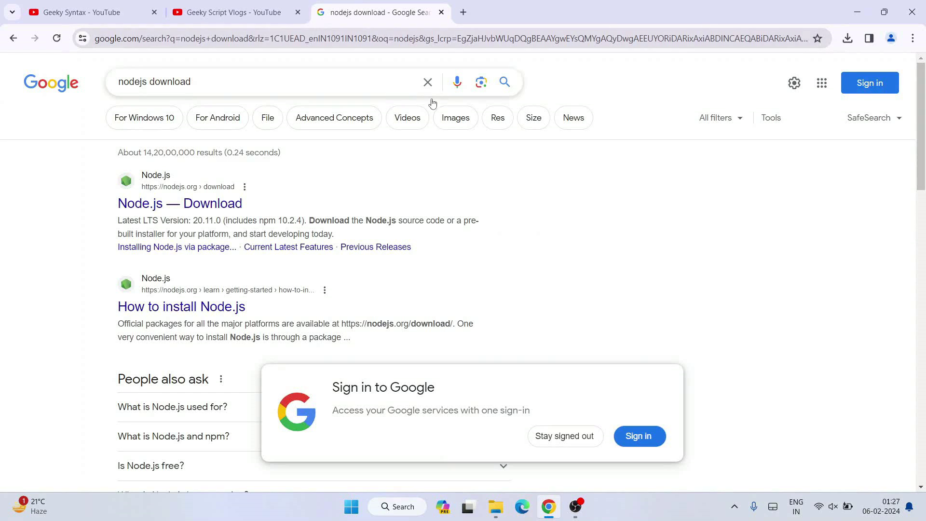
pyautogui.click(191, 203)
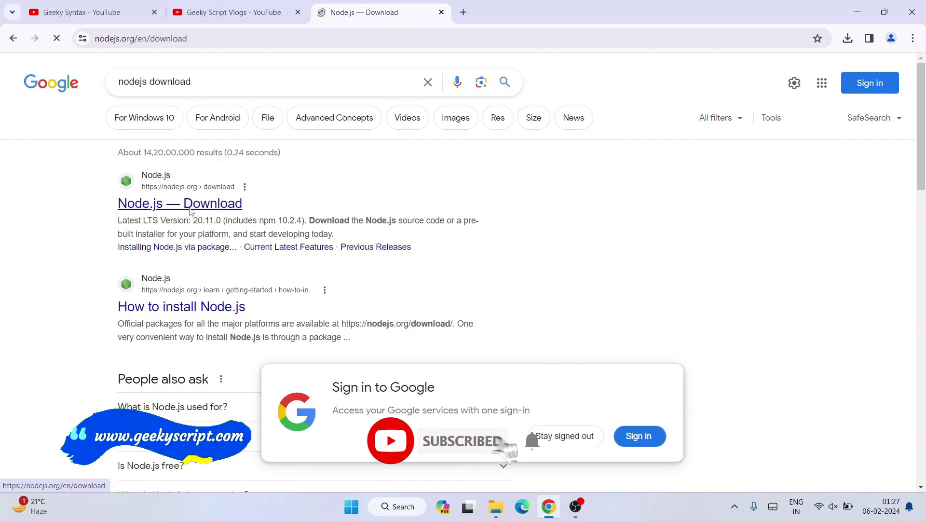
# Inspect the page address nodejs.org/en/download in the address bar
pyautogui.click(103, 41)
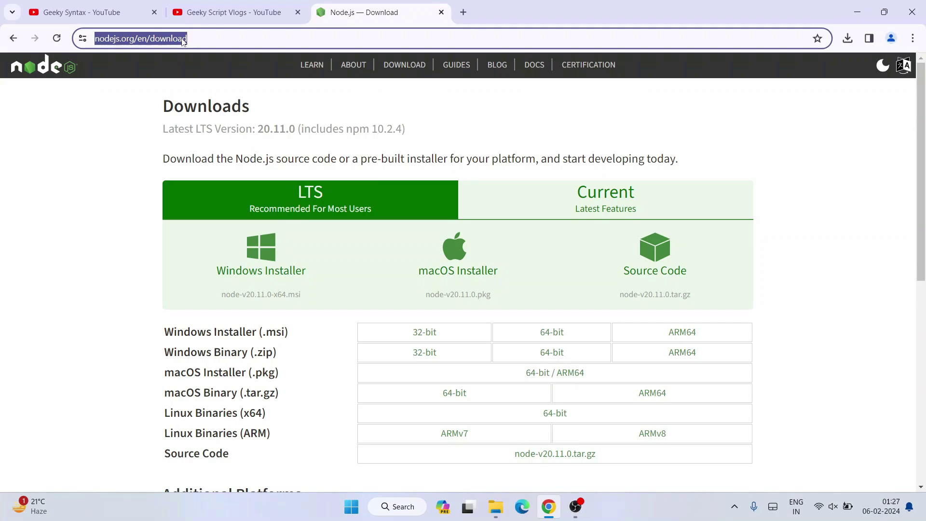
pyautogui.click(216, 39)
pyautogui.hotkey('ctrl', 'a')
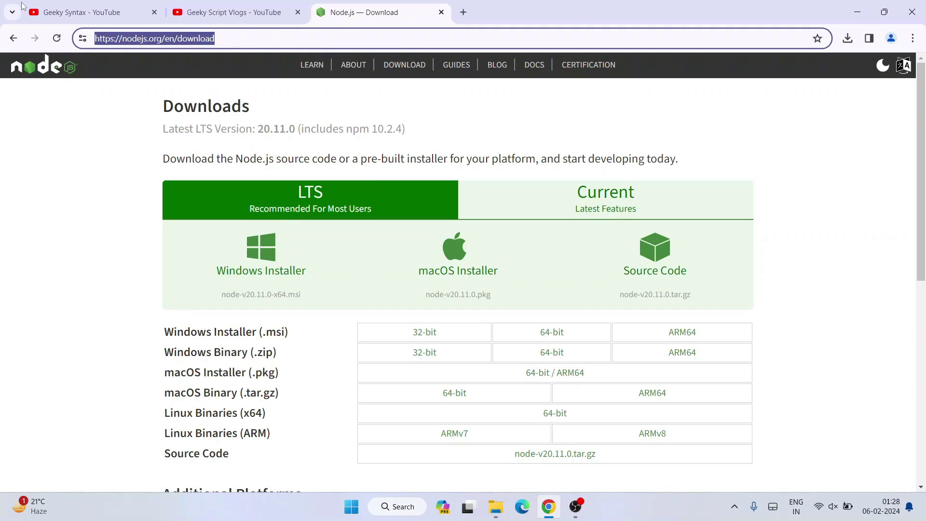
pyautogui.click(36, 181)
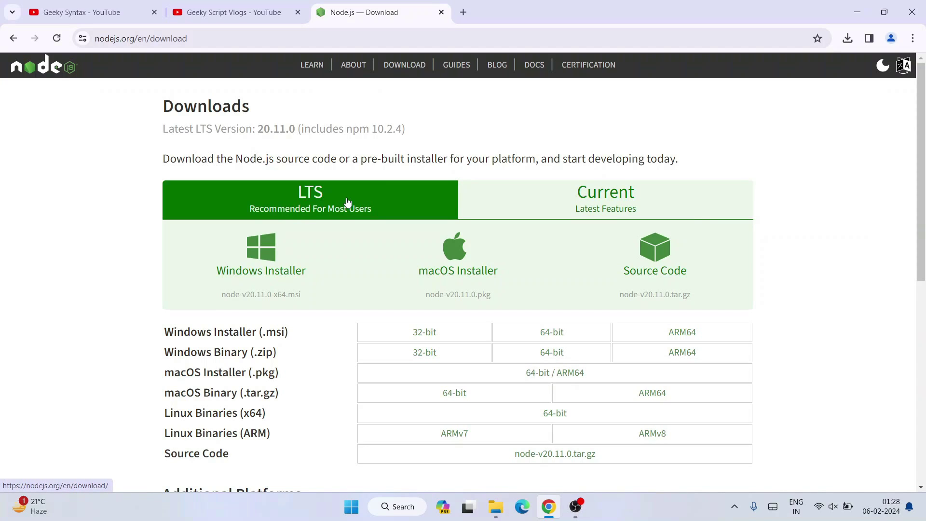
pyautogui.click(620, 199)
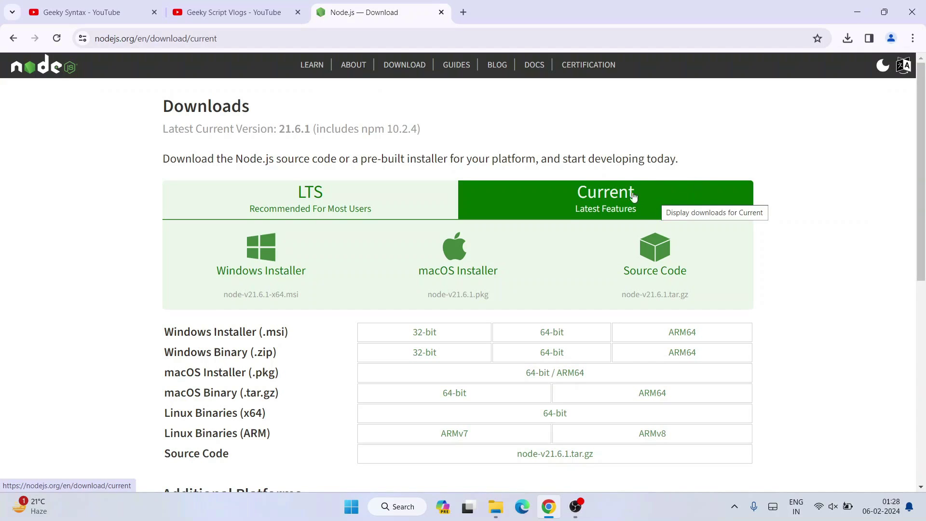
pyautogui.click(295, 200)
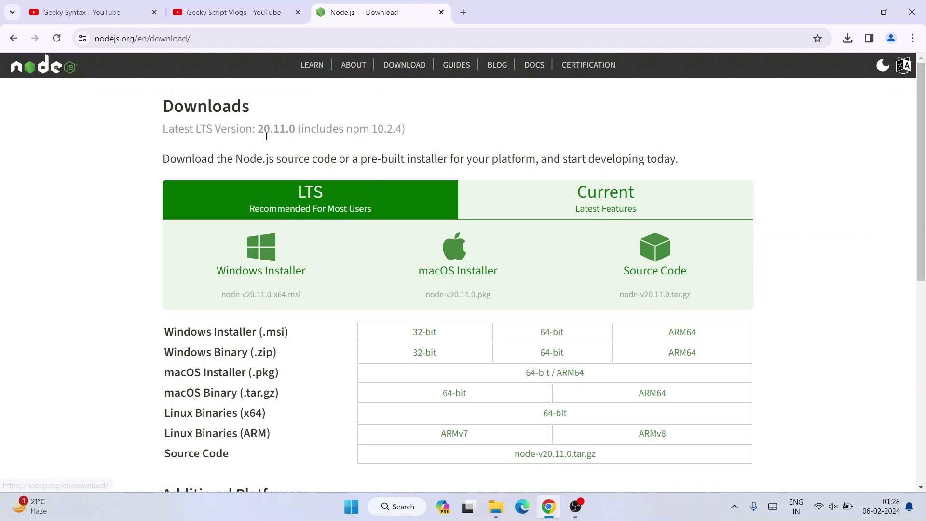
# Highlight the LTS version 20.11.0 and its bundled npm 10.2.4 on the downloads page
pyautogui.moveTo(256, 129); pyautogui.dragTo(296, 132)
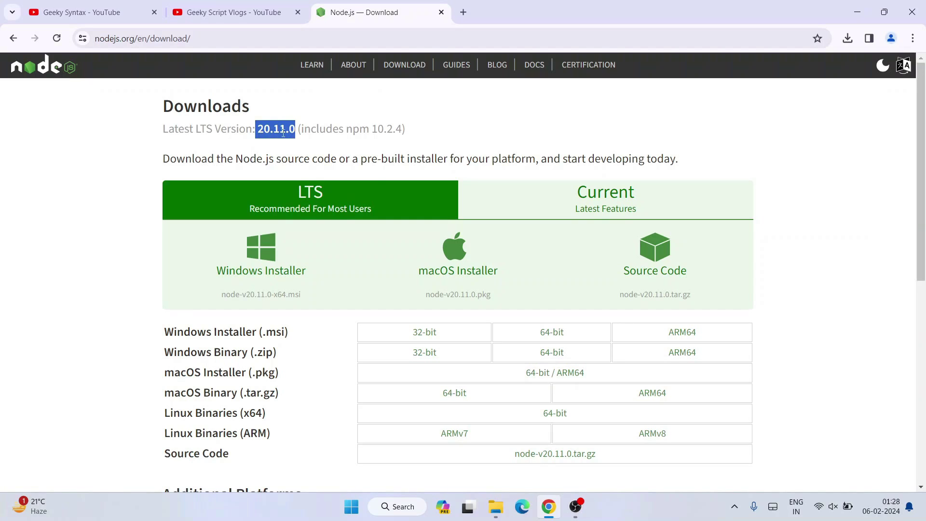
pyautogui.click(264, 134)
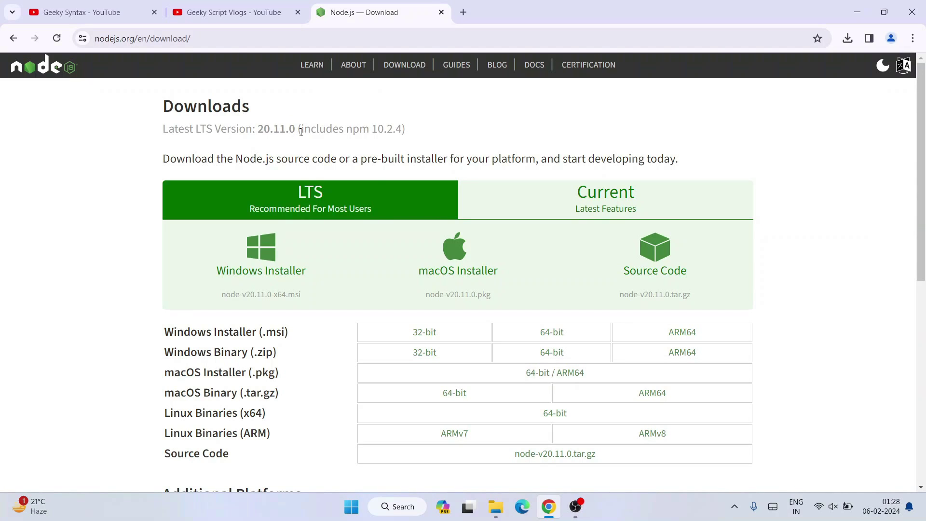
pyautogui.moveTo(302, 131); pyautogui.dragTo(372, 131)
pyautogui.click(345, 137)
pyautogui.moveTo(346, 128); pyautogui.dragTo(403, 129)
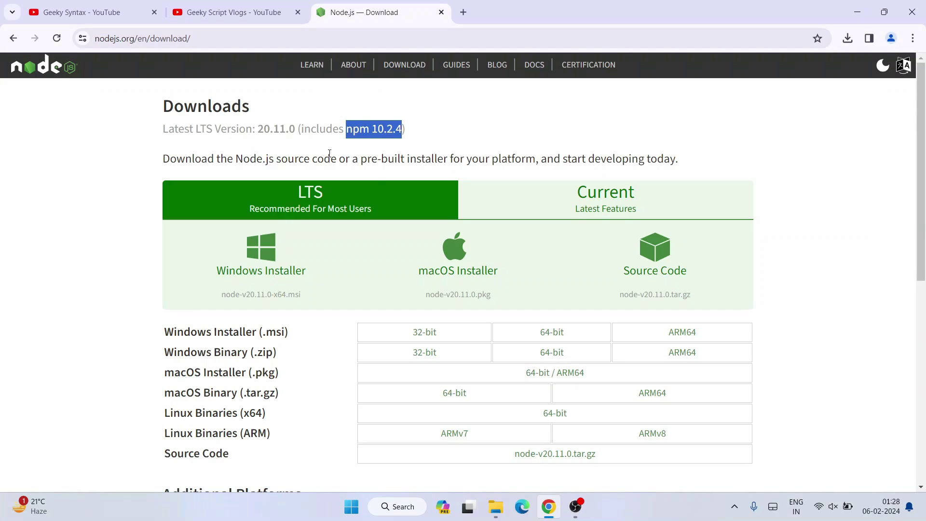
pyautogui.click(399, 152)
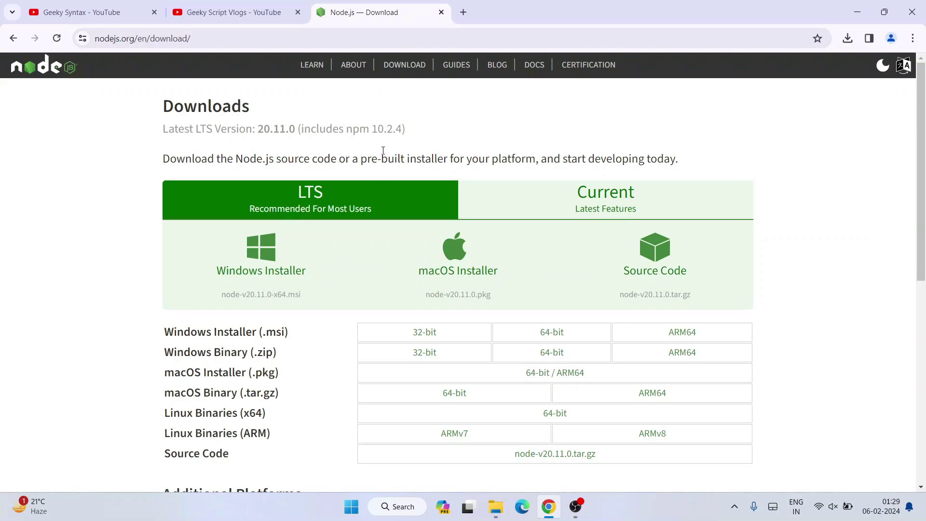
# Download the Windows installer node-v20.11.0-x64.msi and minimize Chrome
pyautogui.scroll(-1, 410, 176)
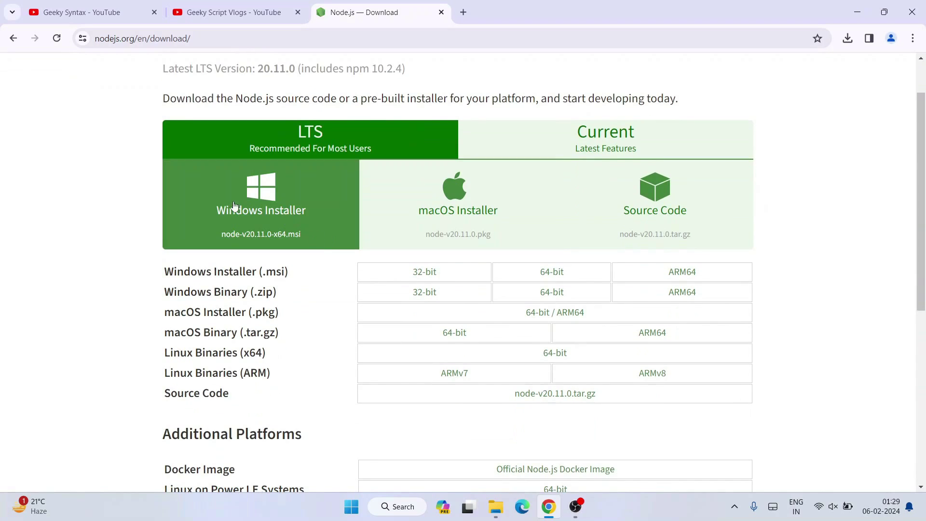
pyautogui.click(268, 194)
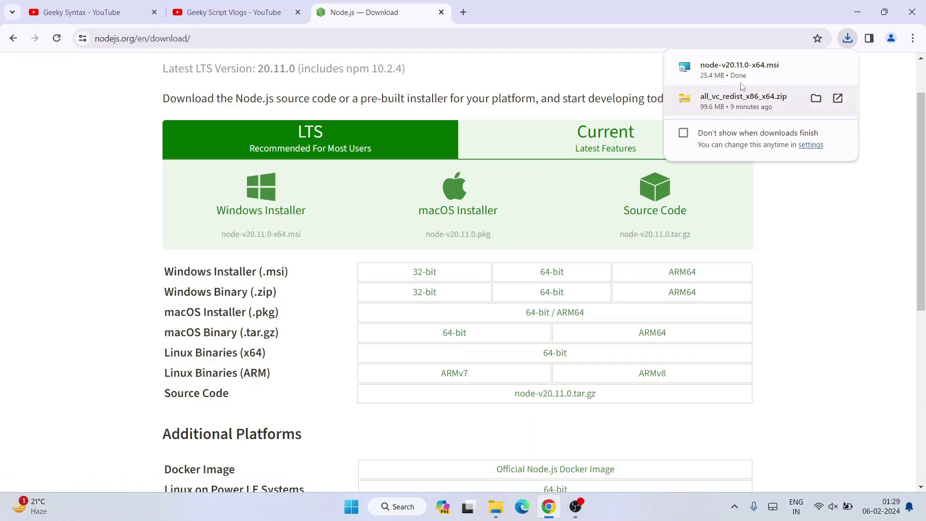
pyautogui.click(863, 6)
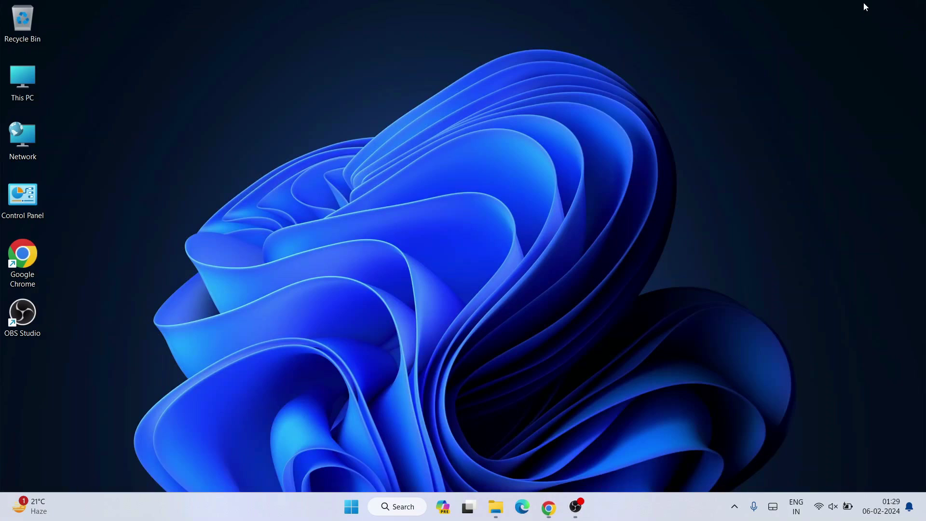
# Launch the downloaded node-v20.11.0-x64.msi installer from File Explorer
pyautogui.click(496, 507)
pyautogui.click(162, 139)
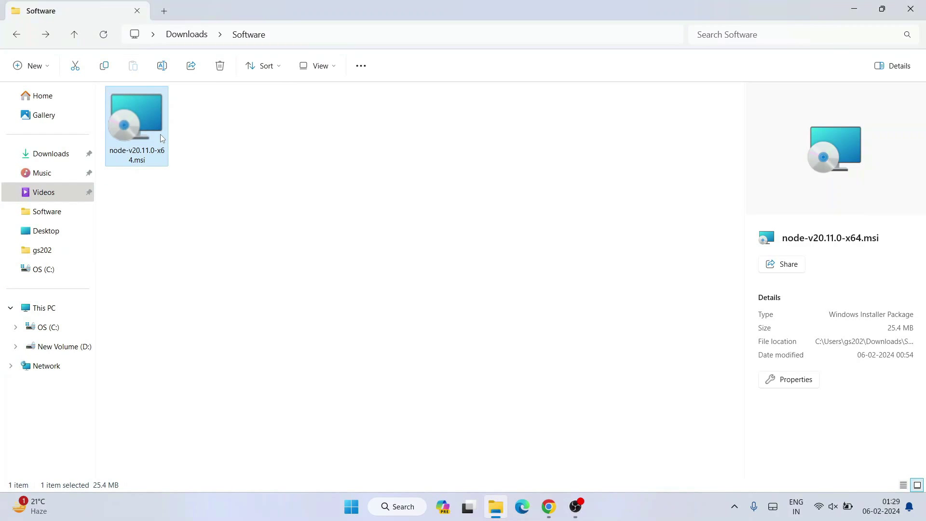
pyautogui.doubleClick(162, 138)
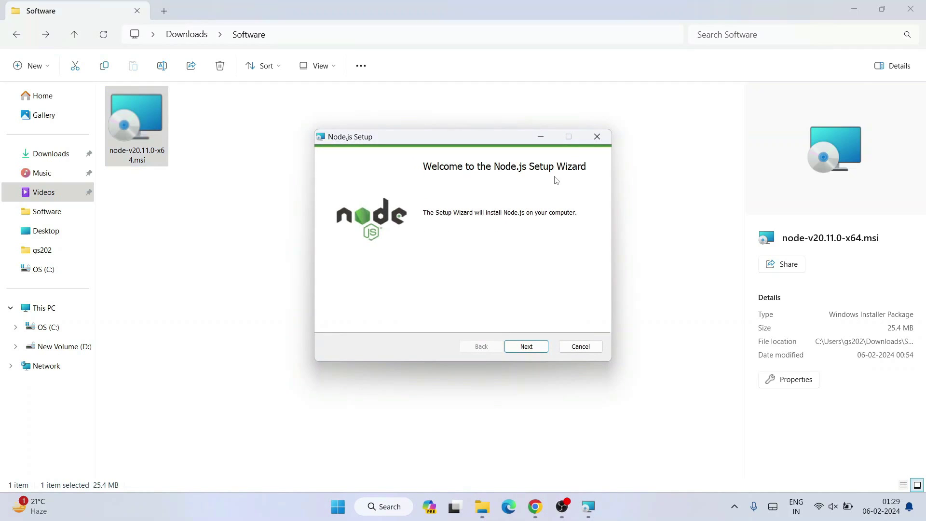
# Accept the license agreement and continue to the Destination Folder step
pyautogui.click(526, 348)
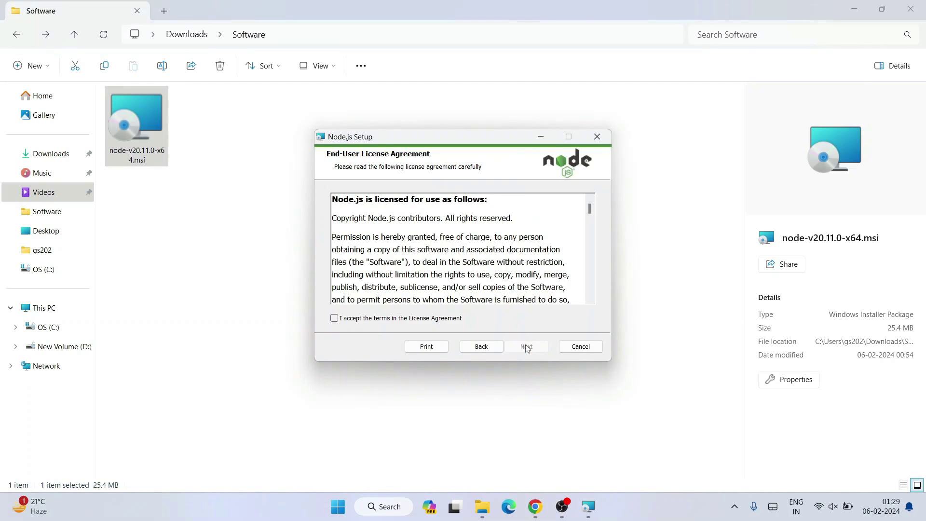
pyautogui.scroll(-15, 456, 250)
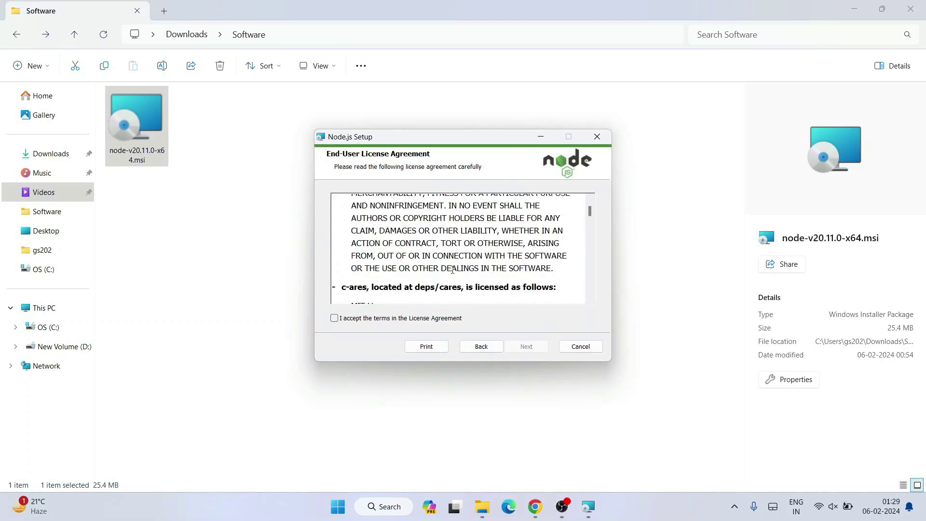
pyautogui.click(376, 318)
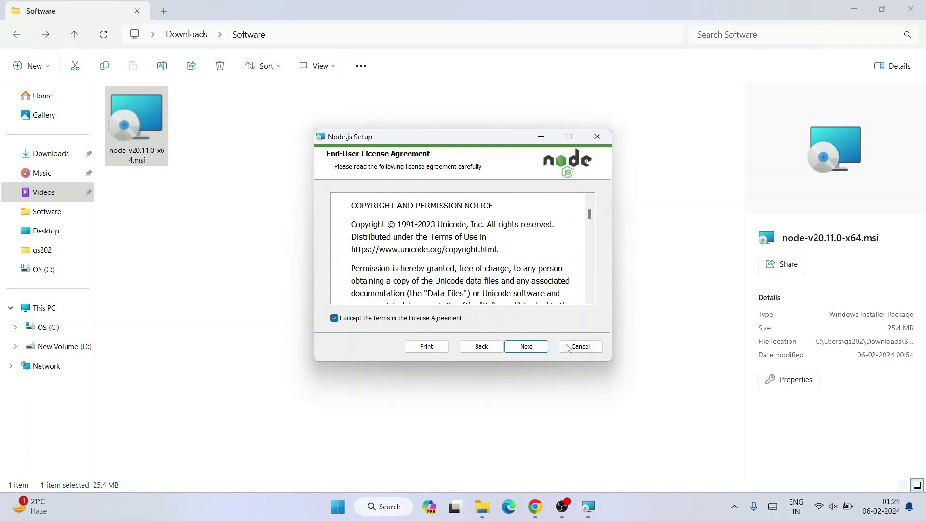
pyautogui.click(527, 348)
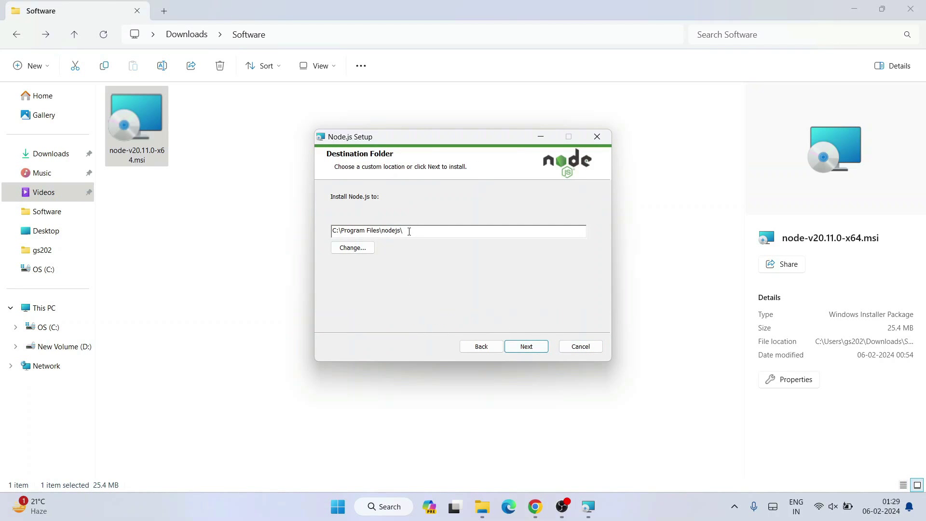
# Keep the C:\Program Files\nodejs\ folder and default features, including Add to PATH
pyautogui.moveTo(375, 229); pyautogui.dragTo(327, 227)
pyautogui.click(426, 230)
pyautogui.click(534, 348)
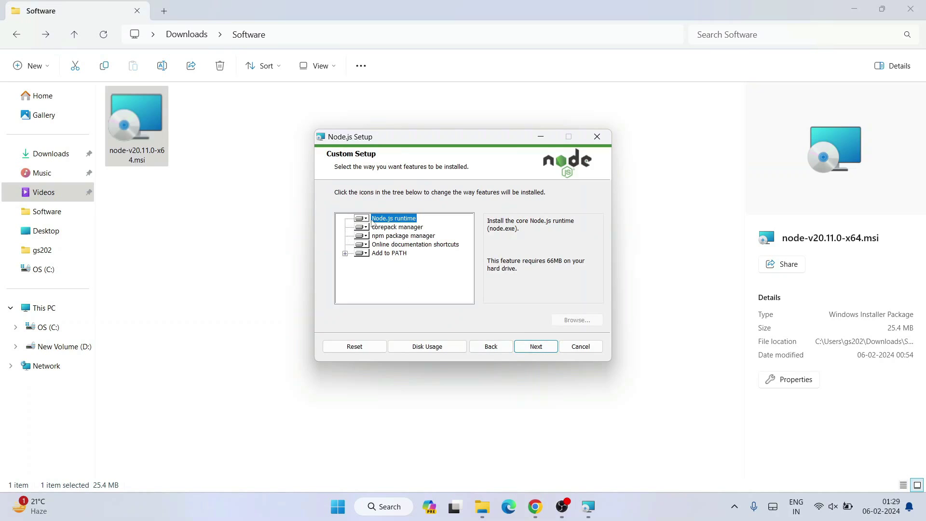
pyautogui.click(390, 256)
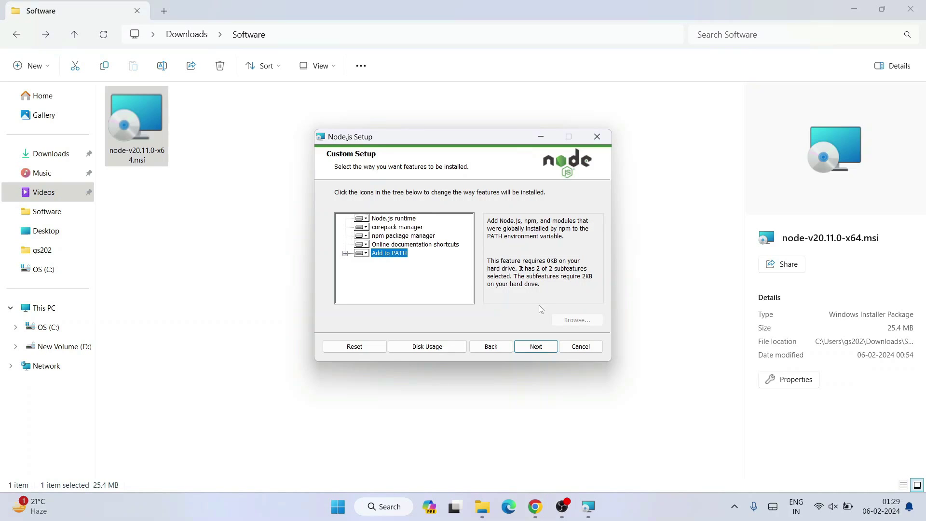
pyautogui.click(539, 350)
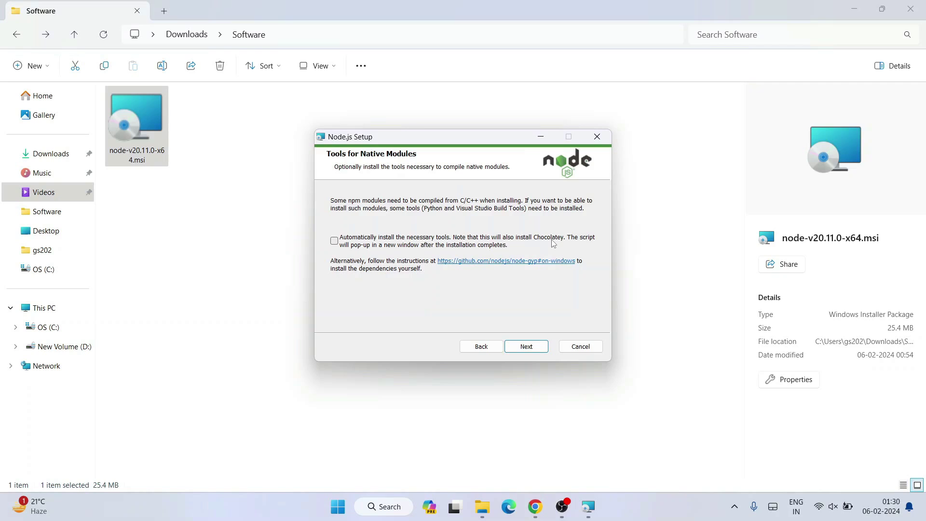
# Skip the native module tools, install Node.js, and finish the wizard
pyautogui.click(526, 348)
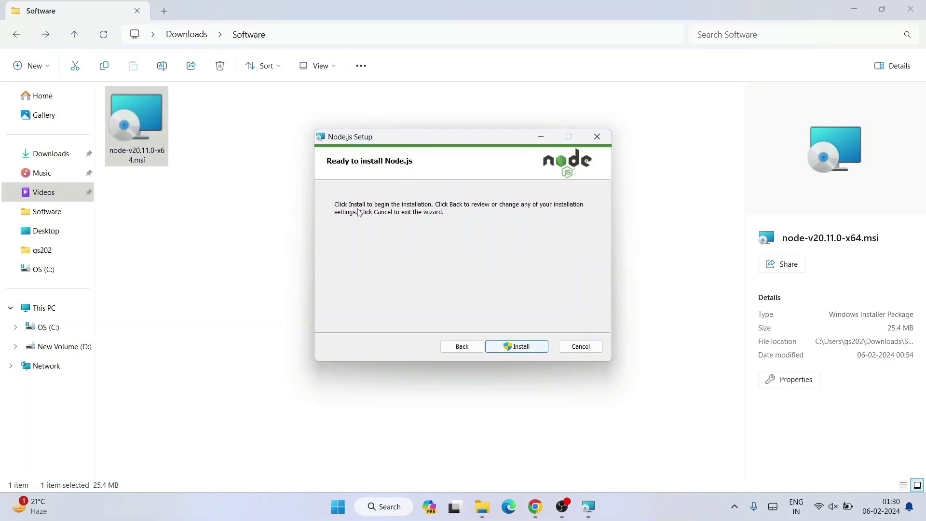
pyautogui.click(530, 346)
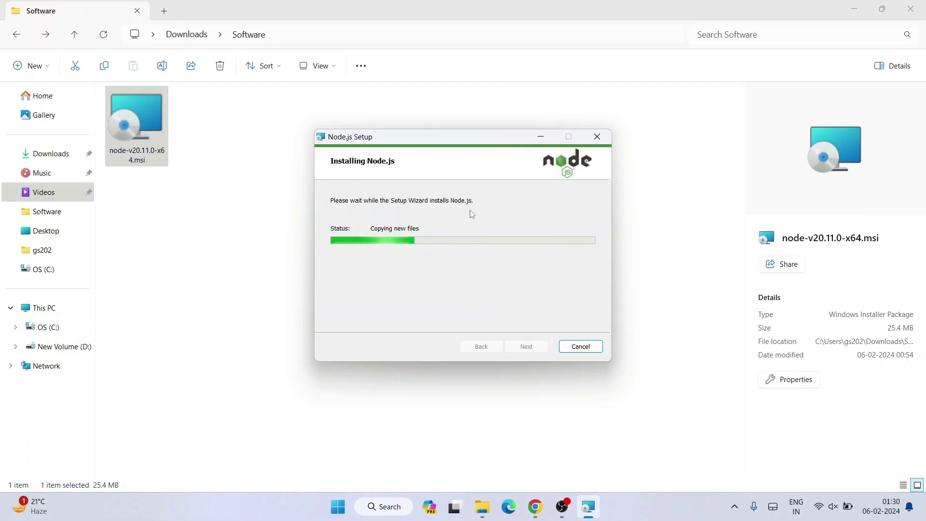
pyautogui.click(857, 10)
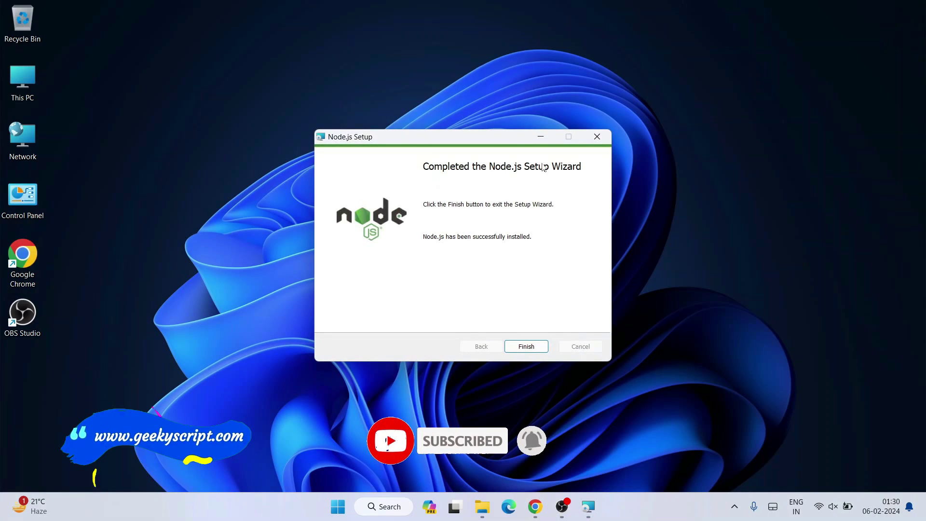
pyautogui.click(526, 346)
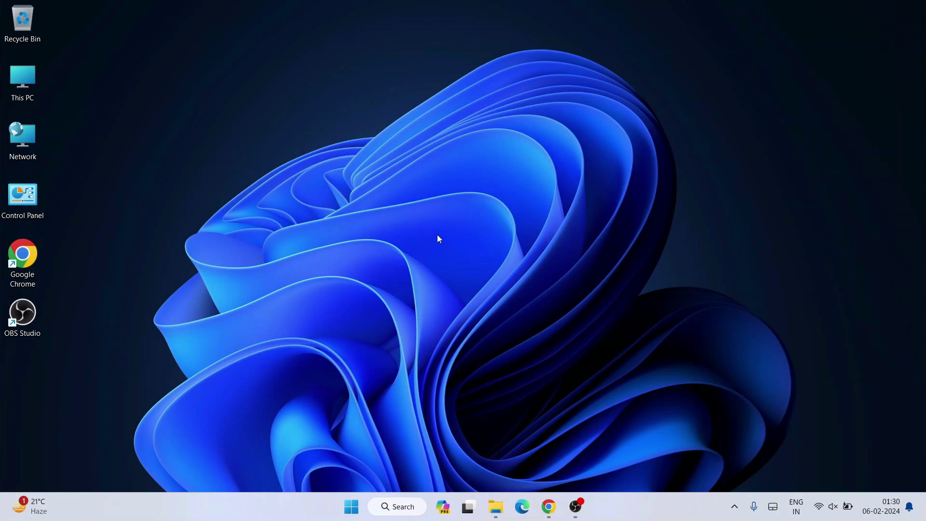
# Open Command Prompt and run node -v, copying the v20.11.0 output
pyautogui.click(398, 507)
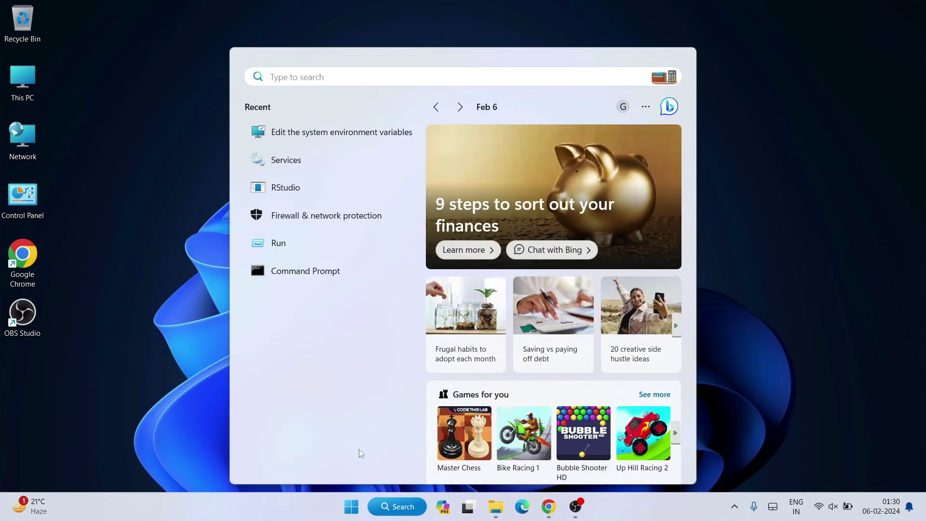
pyautogui.write('cmd')
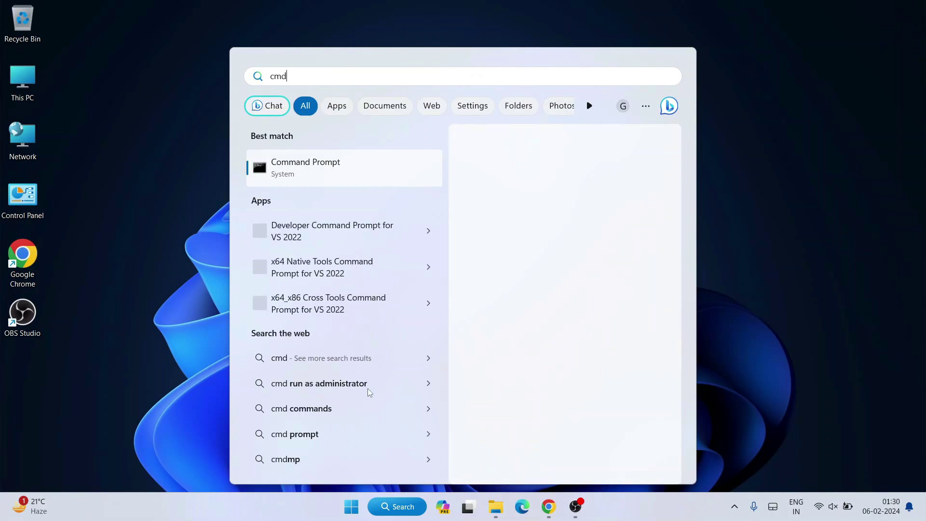
pyautogui.click(318, 176)
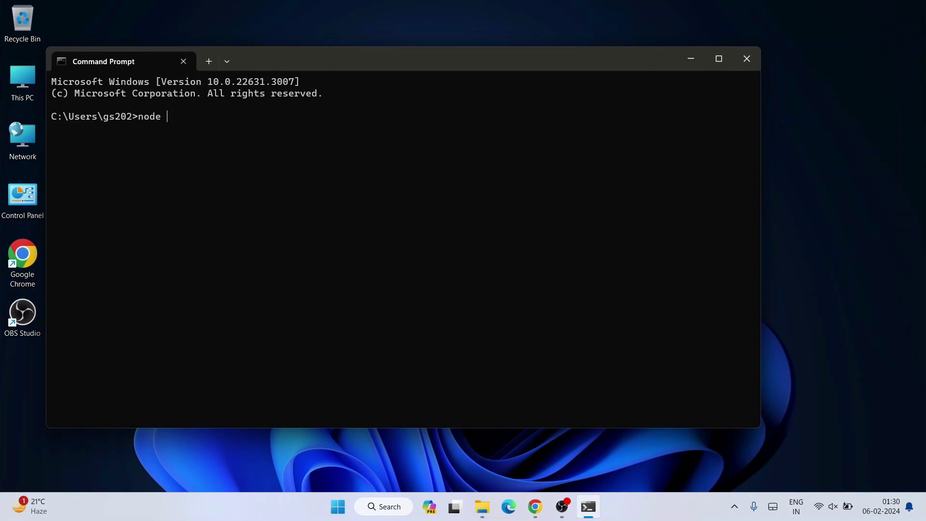
pyautogui.press('Return')
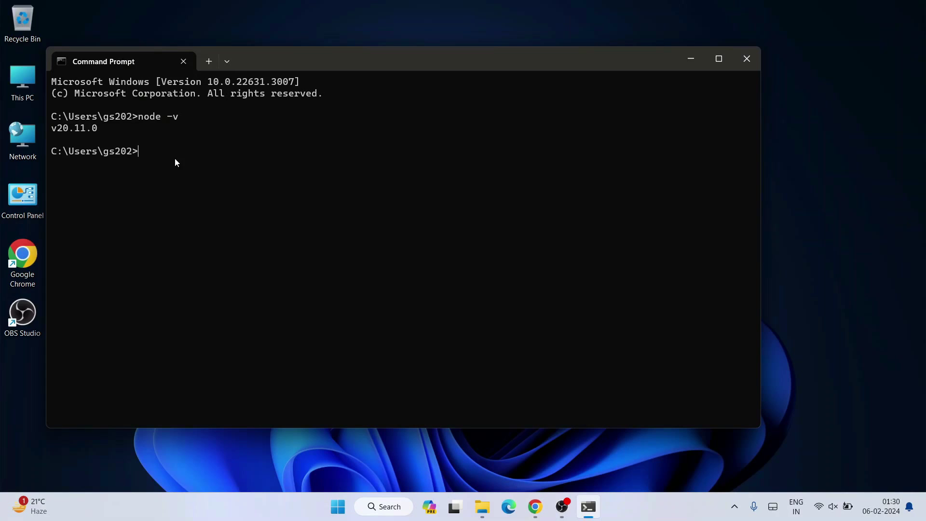
pyautogui.moveTo(51, 129); pyautogui.dragTo(95, 134)
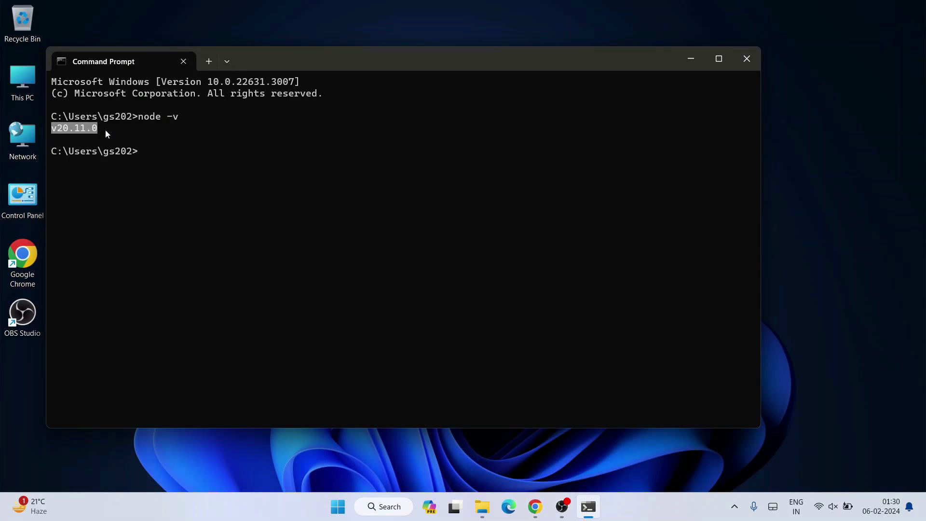
pyautogui.hotkey('ctrl', 'c')
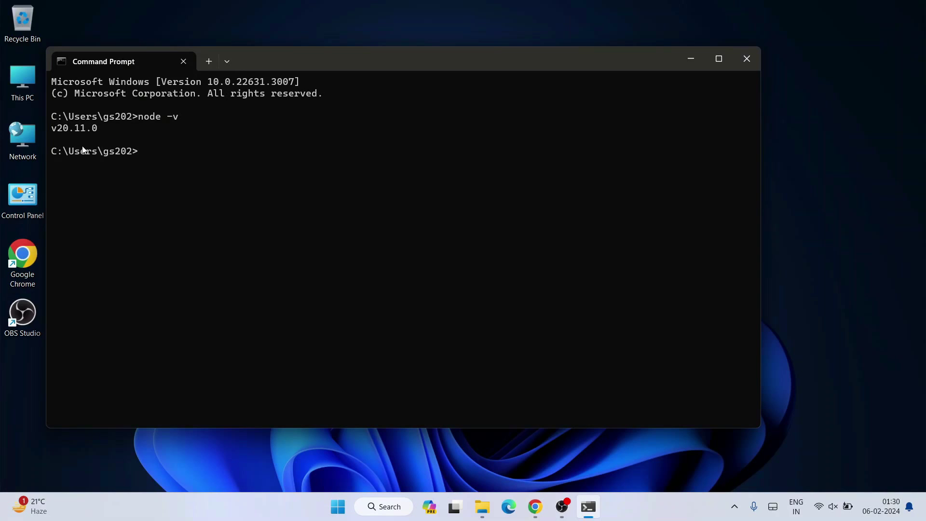
pyautogui.moveTo(48, 129); pyautogui.dragTo(106, 130)
pyautogui.hotkey('ctrl', 'c')
# Run npm --version to confirm npm 10.2.4, then enter node
pyautogui.write('npm --version')
pyautogui.press('Return')
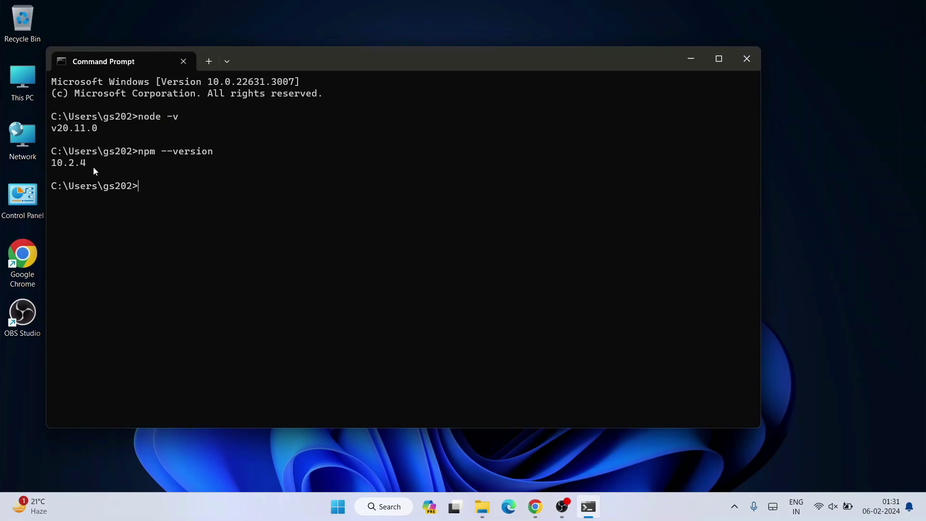
pyautogui.click(65, 167)
pyautogui.moveTo(110, 167); pyautogui.dragTo(33, 115)
pyautogui.click(128, 175)
pyautogui.write('node')
# Start the Node.js v20.11.0 interactive shell
pyautogui.press('Return')
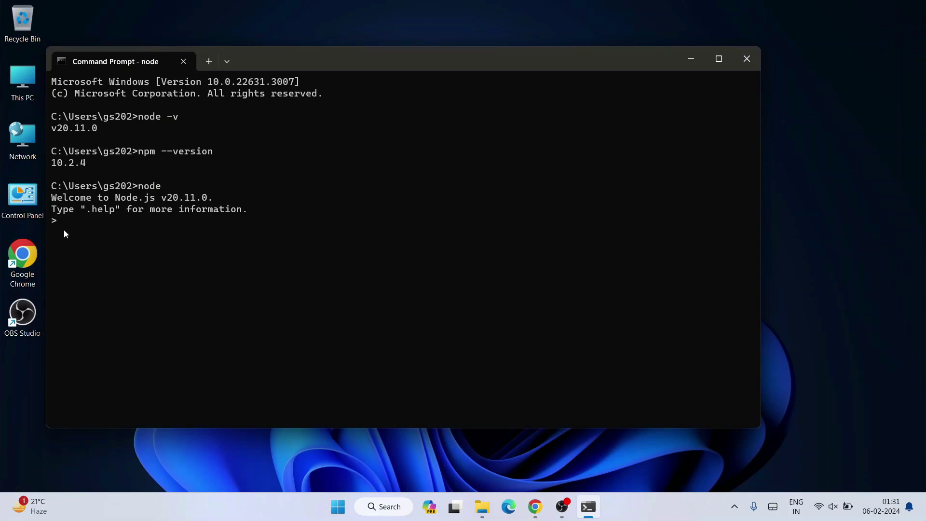
pyautogui.moveTo(58, 223); pyautogui.dragTo(222, 195)
pyautogui.click(108, 228)
pyautogui.click(222, 195)
# Run console.log("Hello"); in the shell and highlight the printed Hello output
pyautogui.write('console')
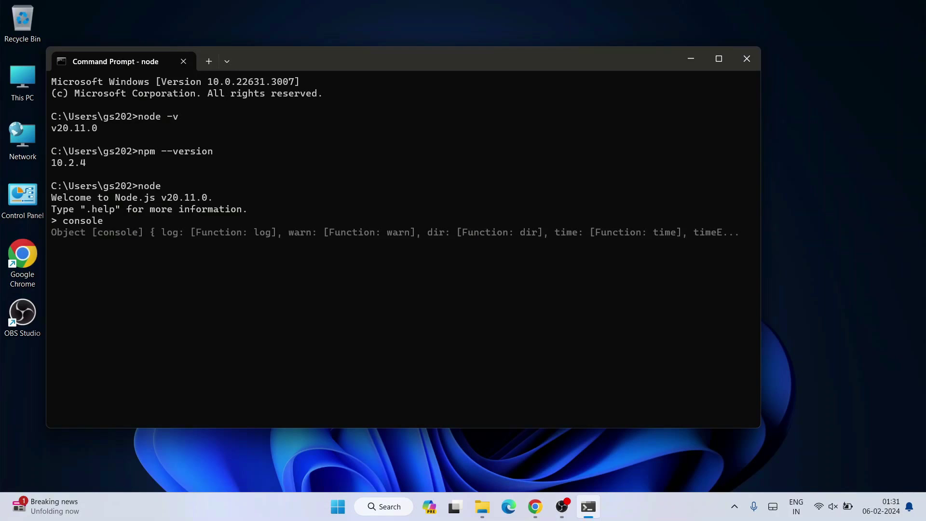
pyautogui.write('.log')
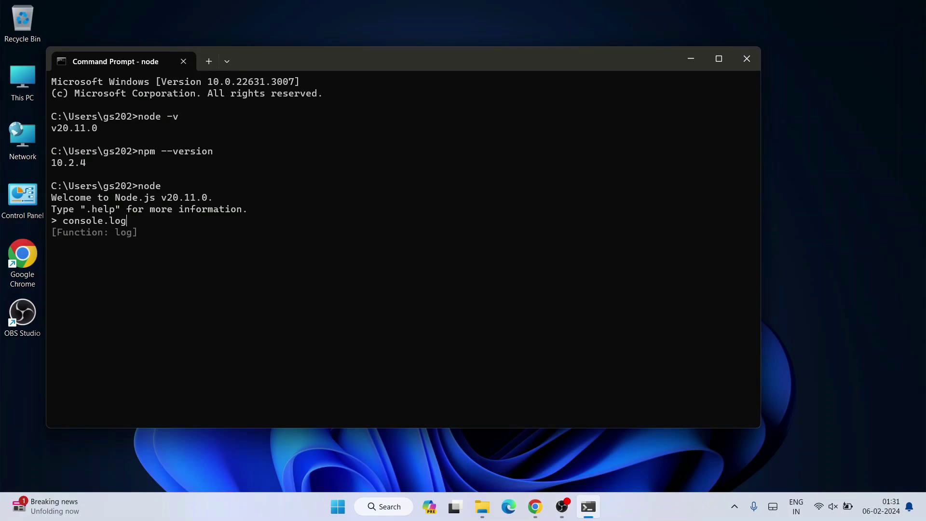
pyautogui.write('()')
pyautogui.write('"')
pyautogui.write('Hello"')
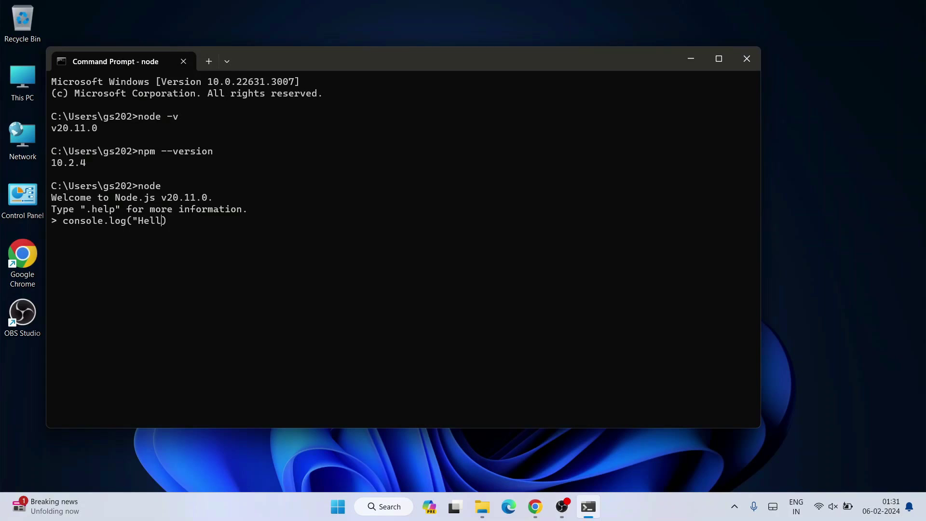
pyautogui.press('Right')
pyautogui.write(';')
pyautogui.press('Return')
pyautogui.moveTo(52, 232); pyautogui.dragTo(64, 233)
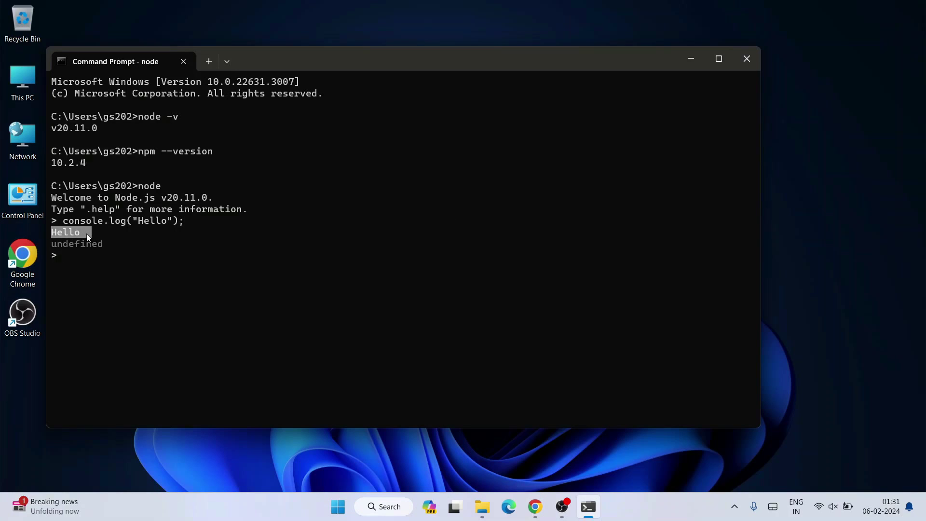
pyautogui.click(114, 236)
pyautogui.moveTo(63, 220); pyautogui.dragTo(195, 219)
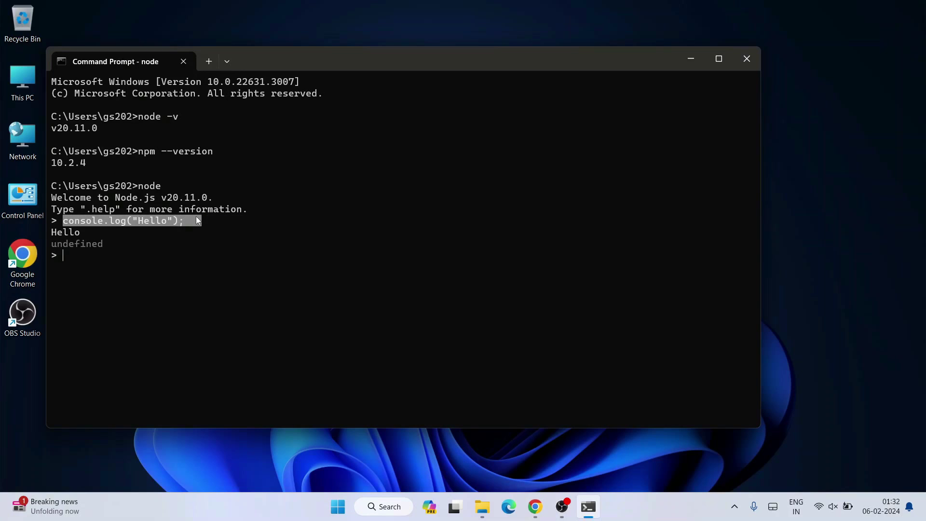
pyautogui.click(196, 219)
pyautogui.moveTo(53, 234); pyautogui.dragTo(144, 240)
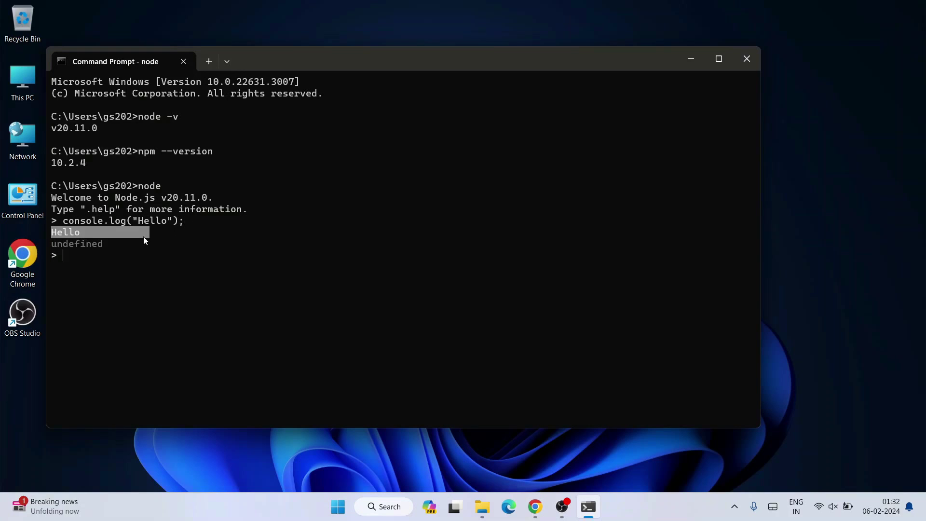
pyautogui.click(145, 239)
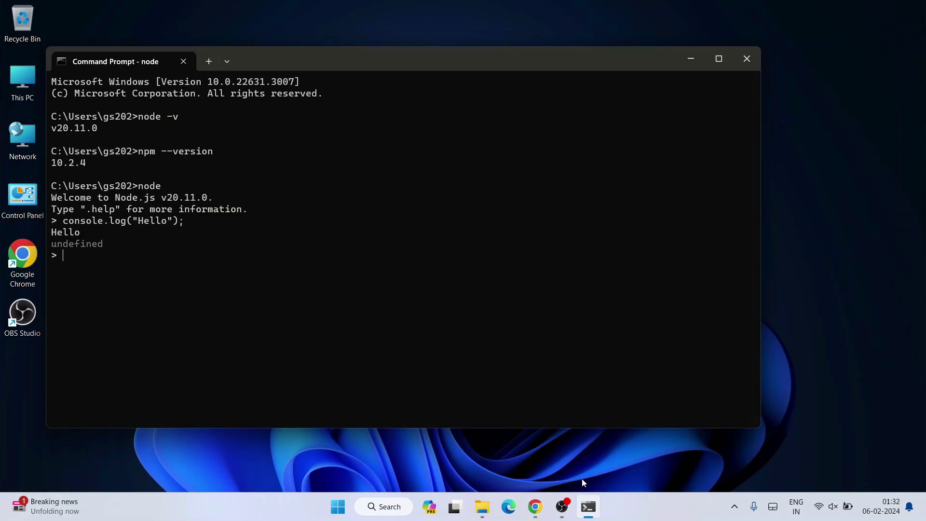
pyautogui.click(535, 508)
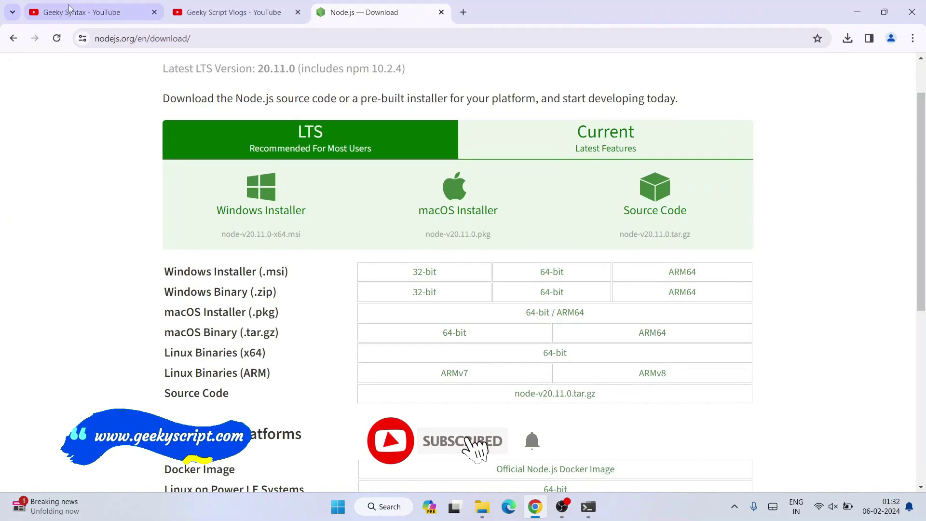
# Switch to the Geeky Syntax YouTube tab and highlight its channel title
pyautogui.click(69, 14)
pyautogui.tripleClick(486, 217)
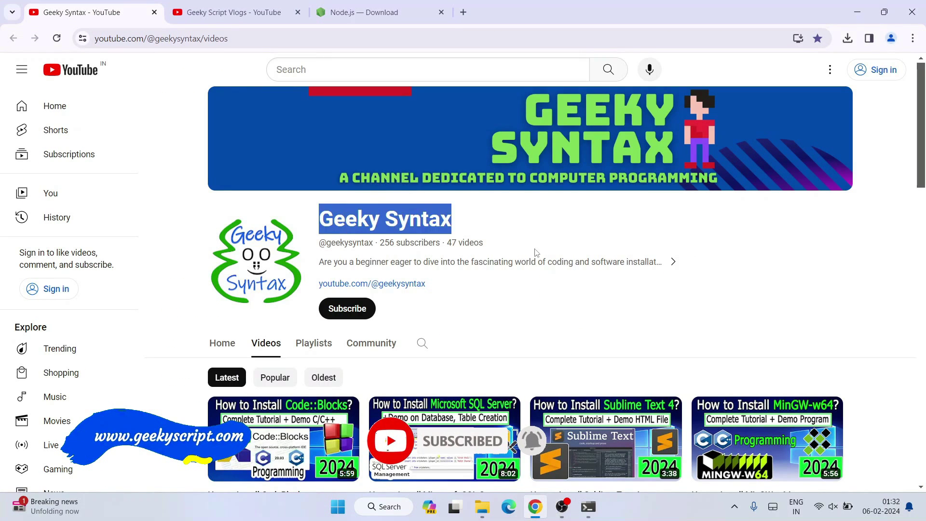
pyautogui.click(488, 215)
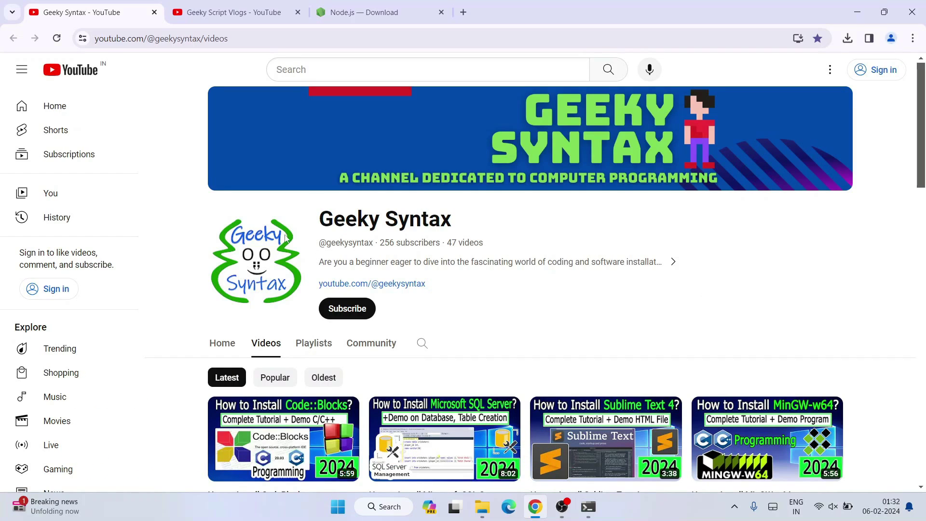
pyautogui.moveTo(338, 220); pyautogui.dragTo(585, 234)
pyautogui.click(542, 238)
# Switch to the Geeky Script Vlogs channel tab and highlight its title
pyautogui.click(238, 9)
pyautogui.moveTo(333, 219); pyautogui.dragTo(596, 223)
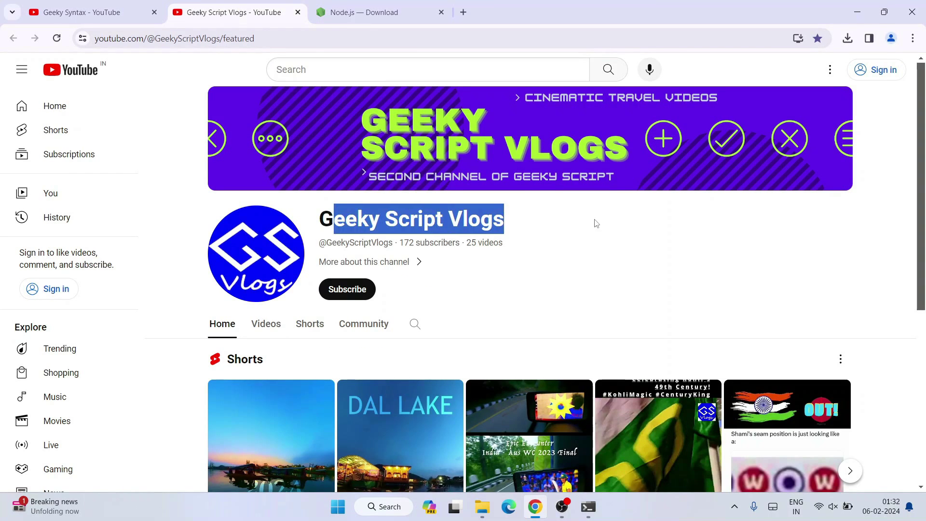
pyautogui.click(456, 241)
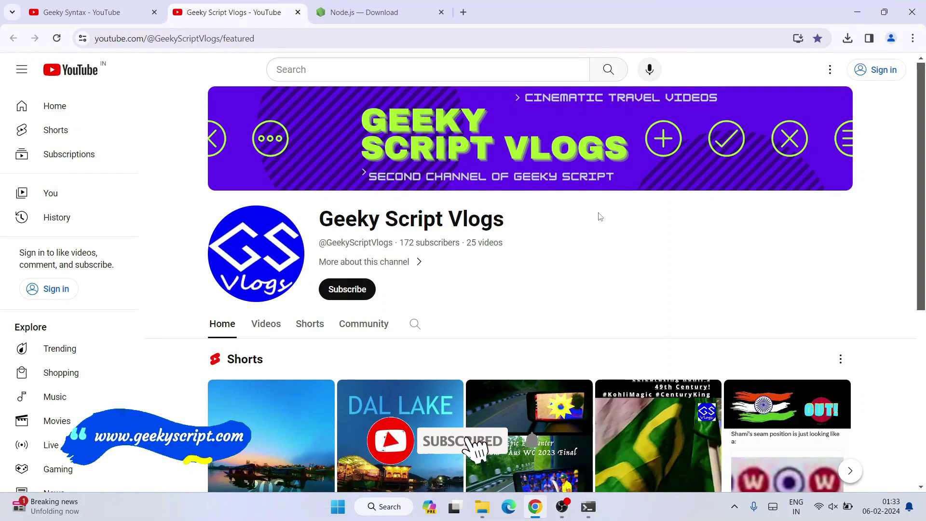